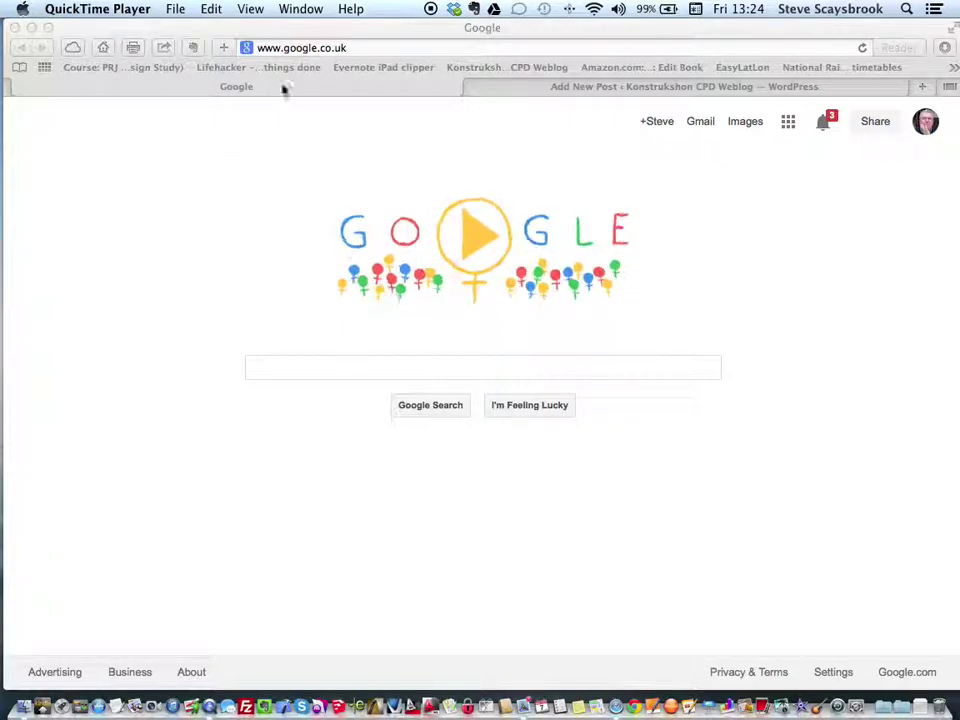
- Bring the Safari window showing the Google home page to the front
click(299, 30)
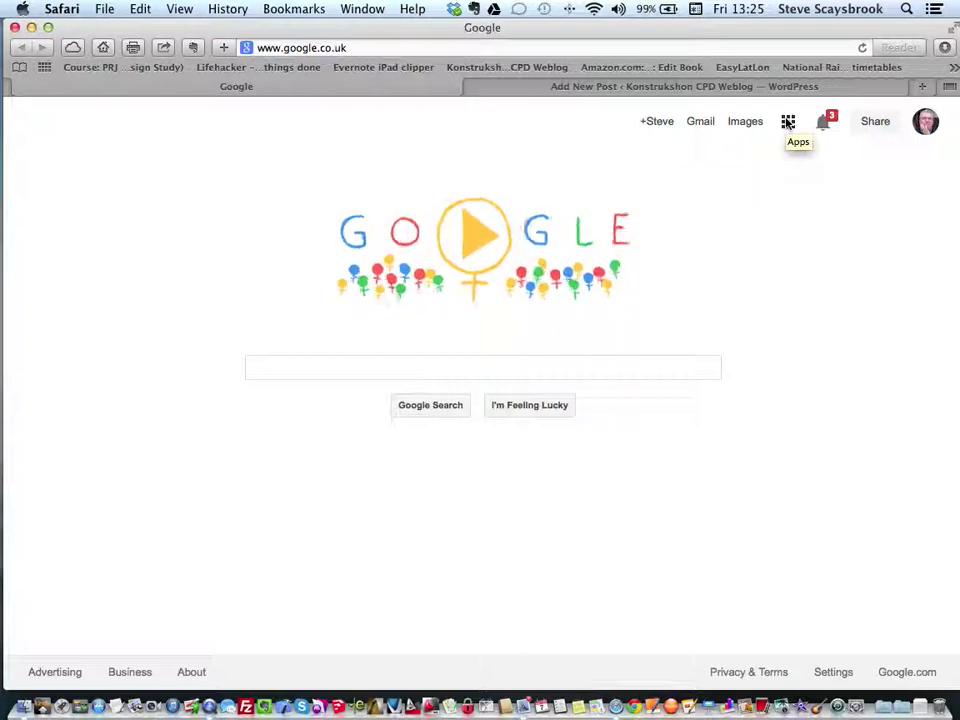
- From the Google apps grid, open Drive and browse into Gloucester, then the Surveying folder
click(788, 121)
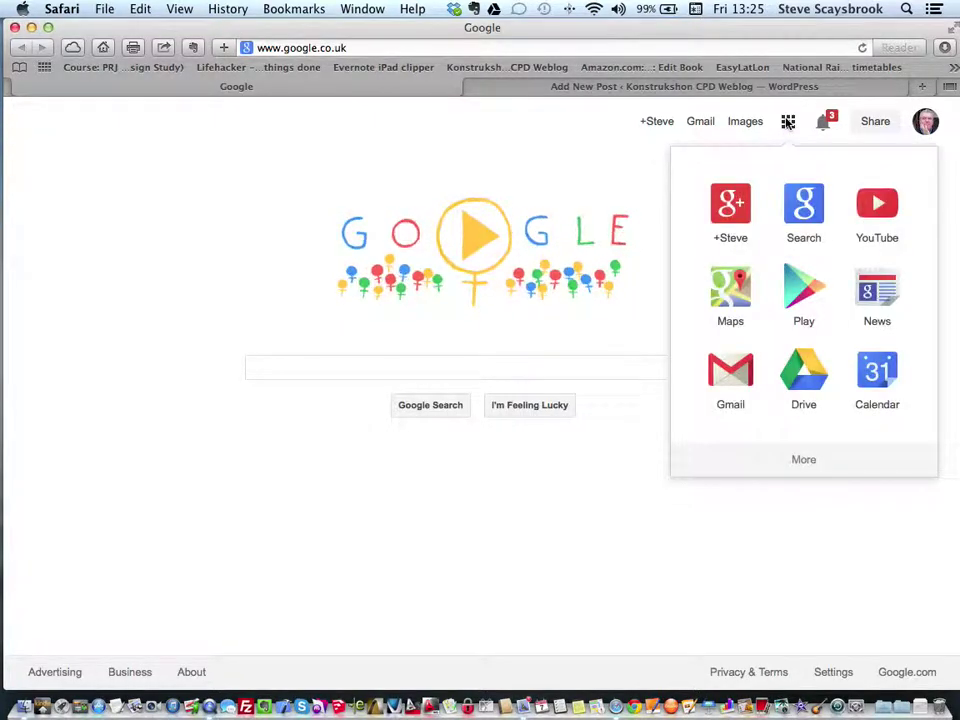
click(795, 387)
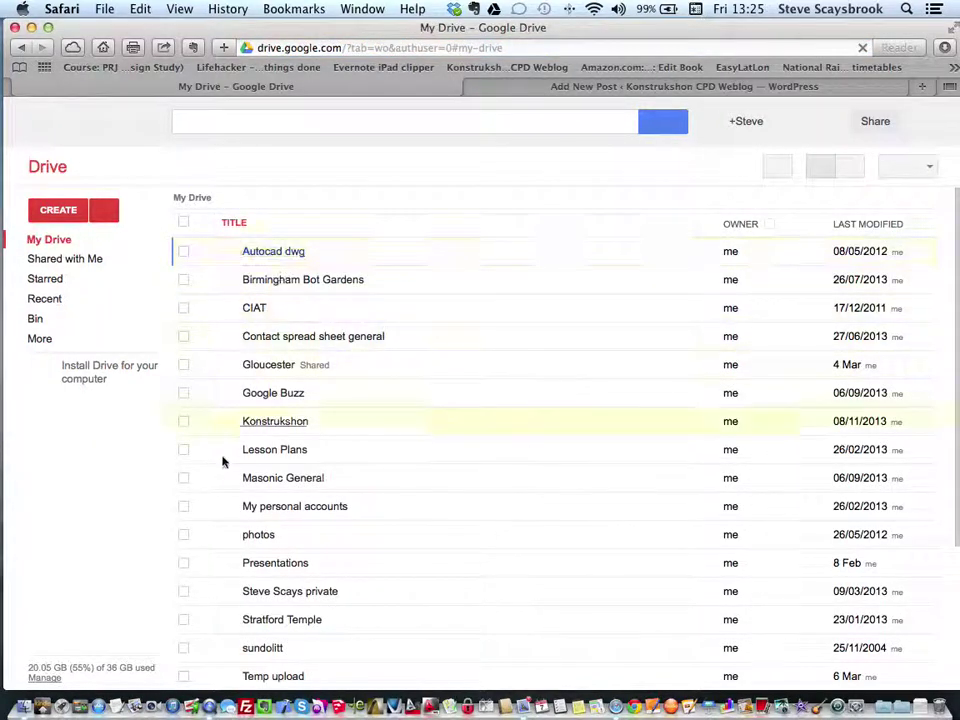
click(259, 367)
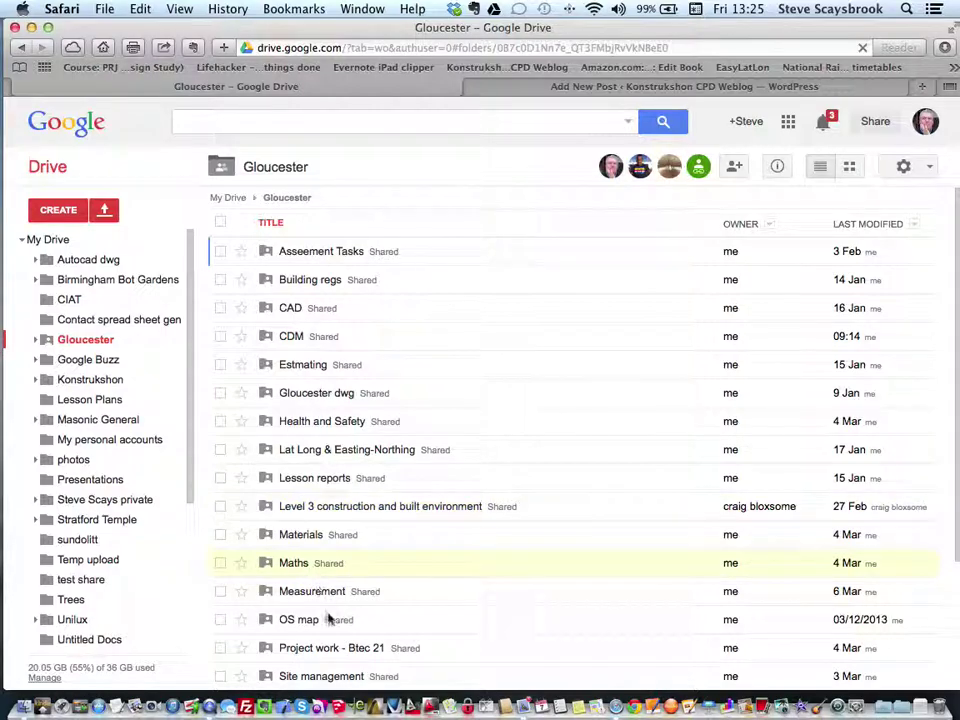
scroll(311, 625, down, 1)
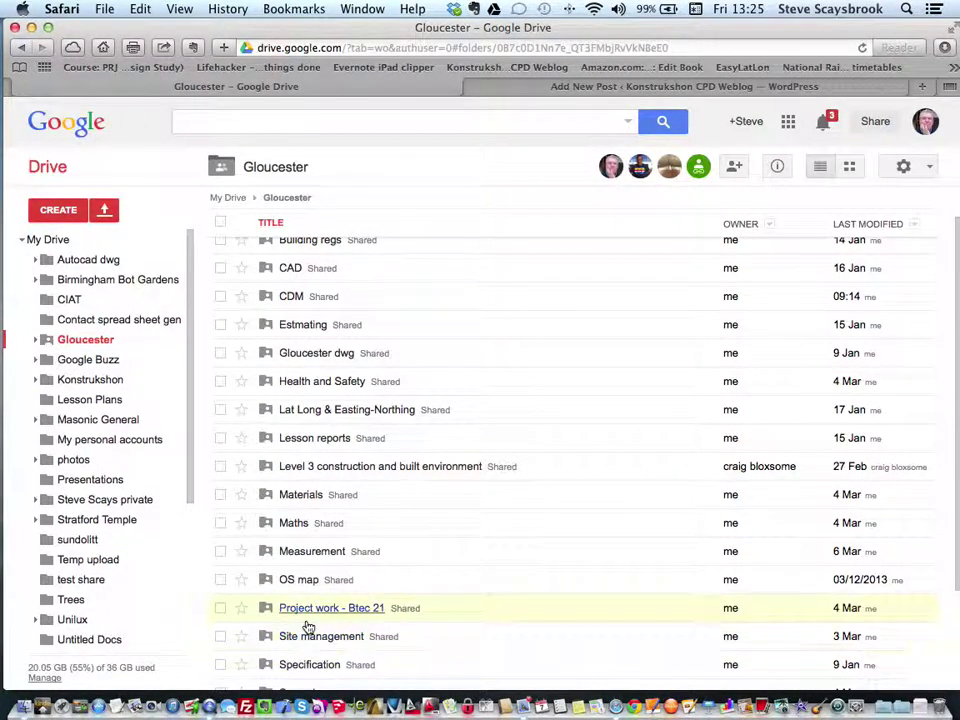
scroll(306, 628, down, 2)
click(310, 618)
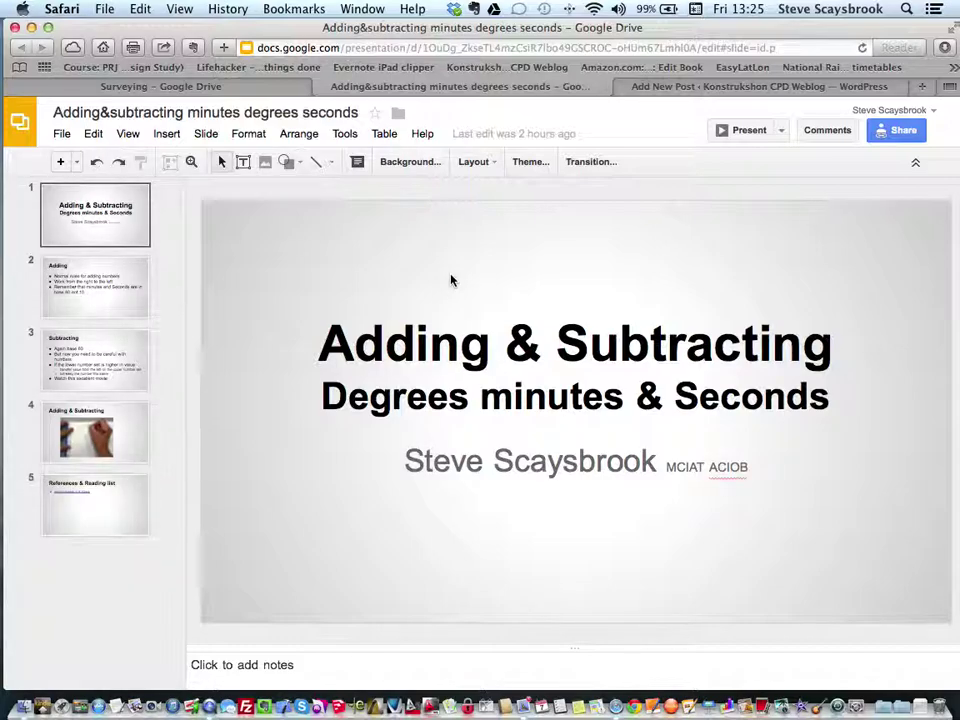
- Step through slides 2 and 3 to slide 4, the Adding & Subtracting video slide
click(85, 291)
click(86, 350)
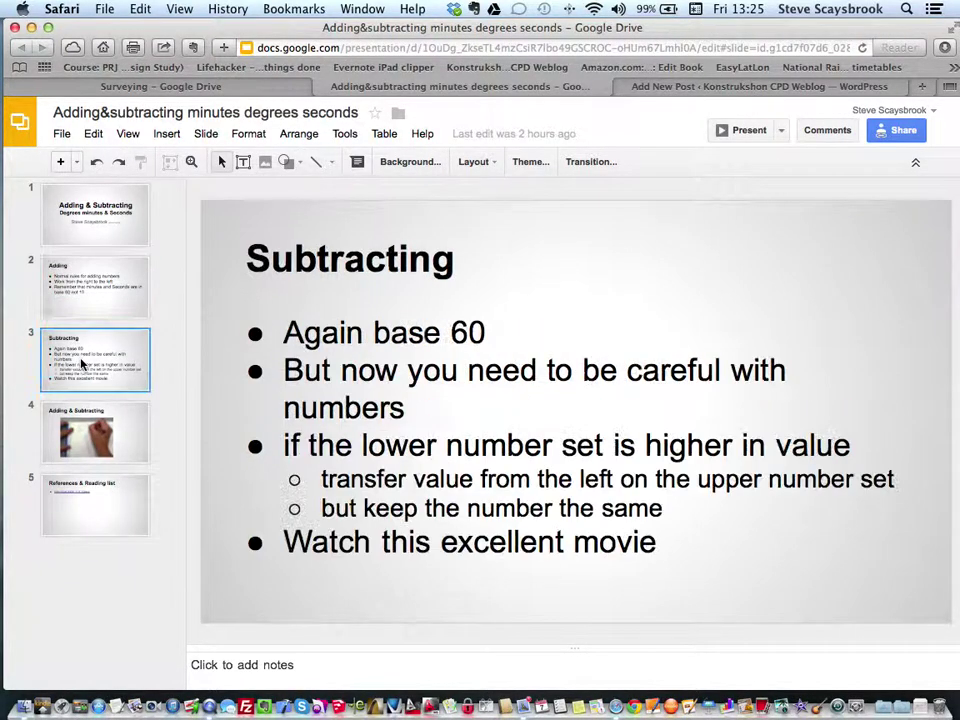
click(122, 445)
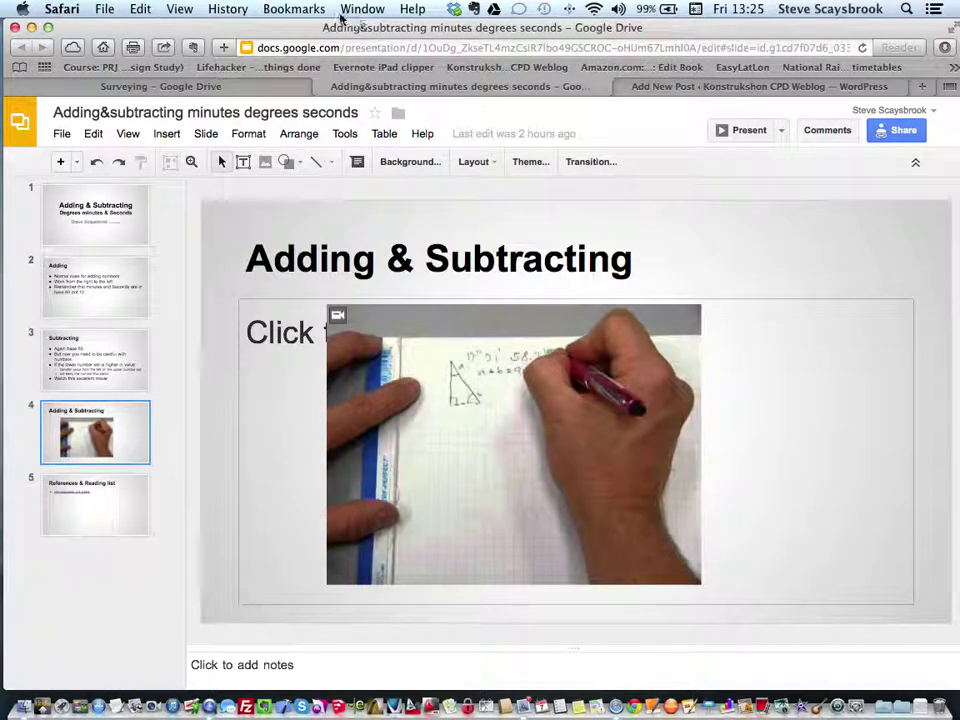
- Open and close the Tools > Research panel, then select slide 5's body text box
click(344, 136)
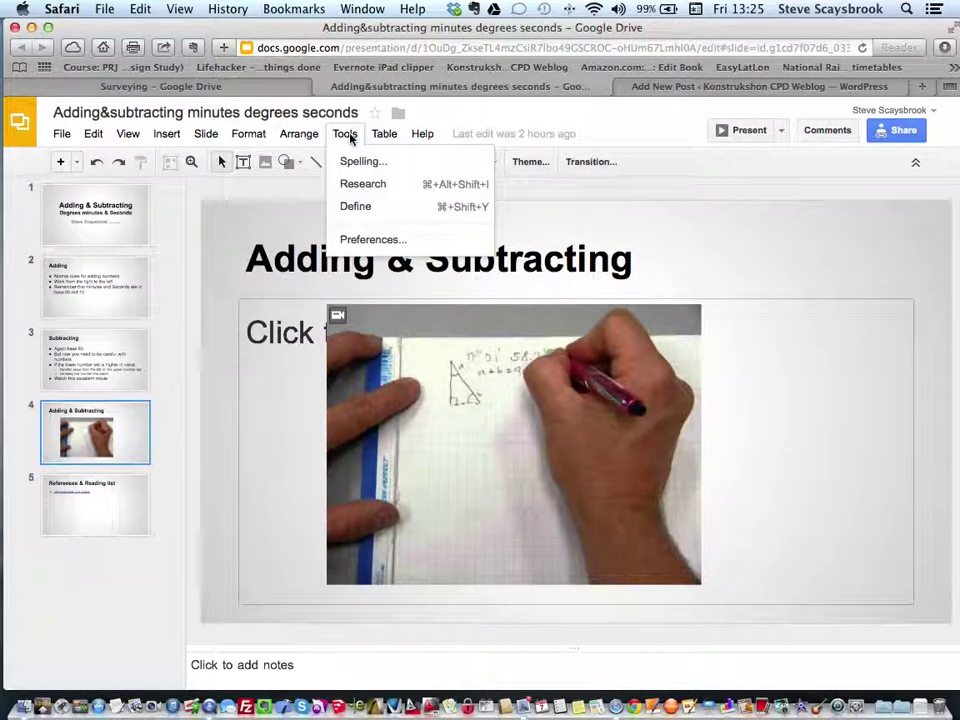
click(357, 188)
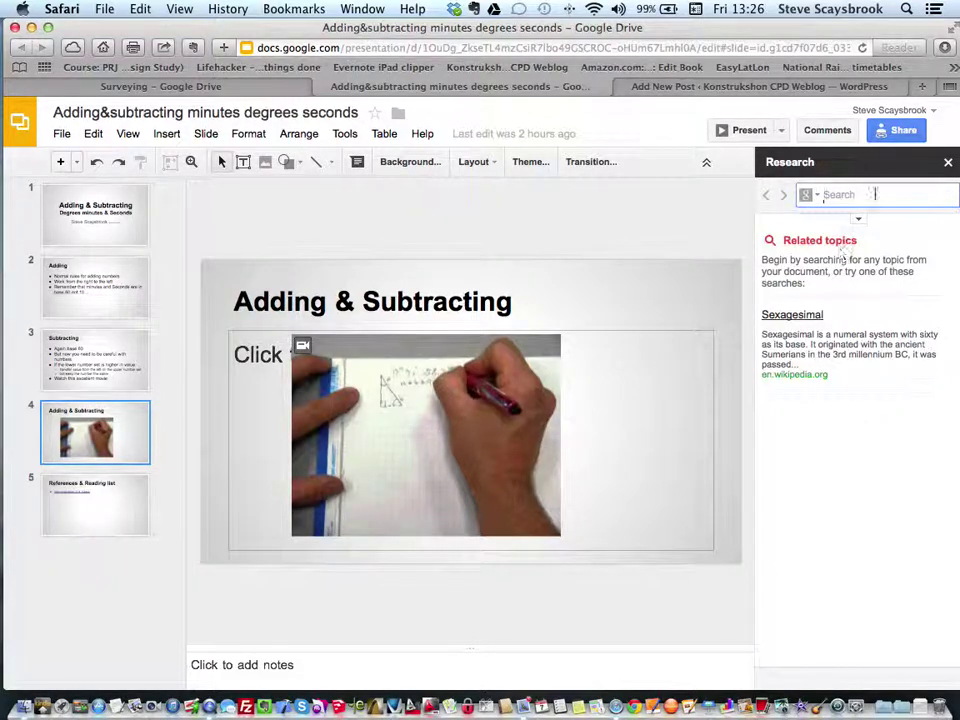
click(945, 163)
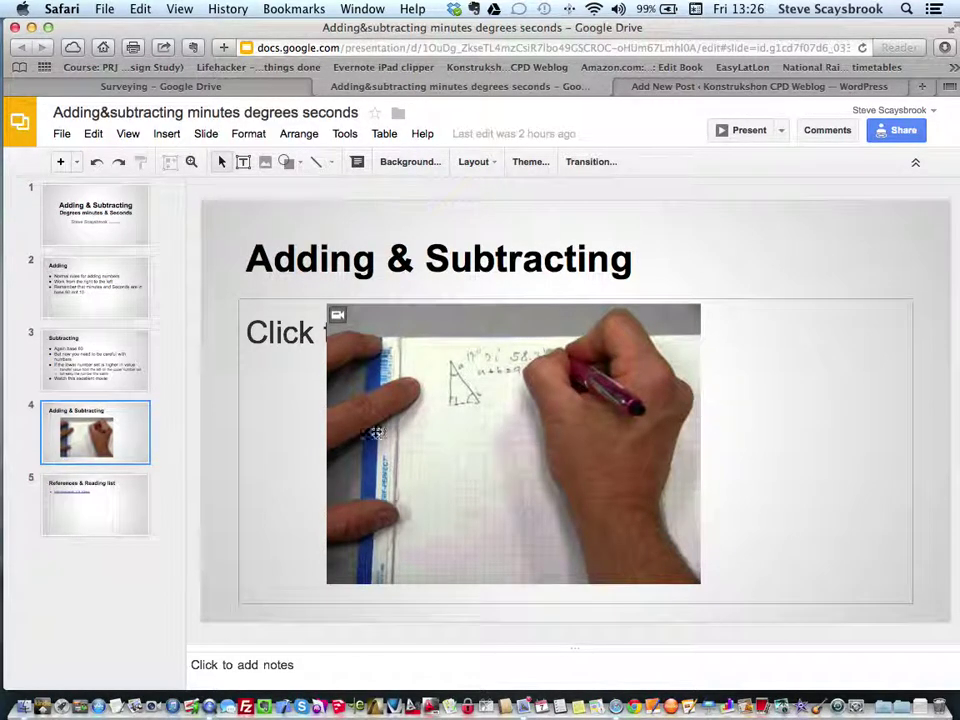
click(103, 493)
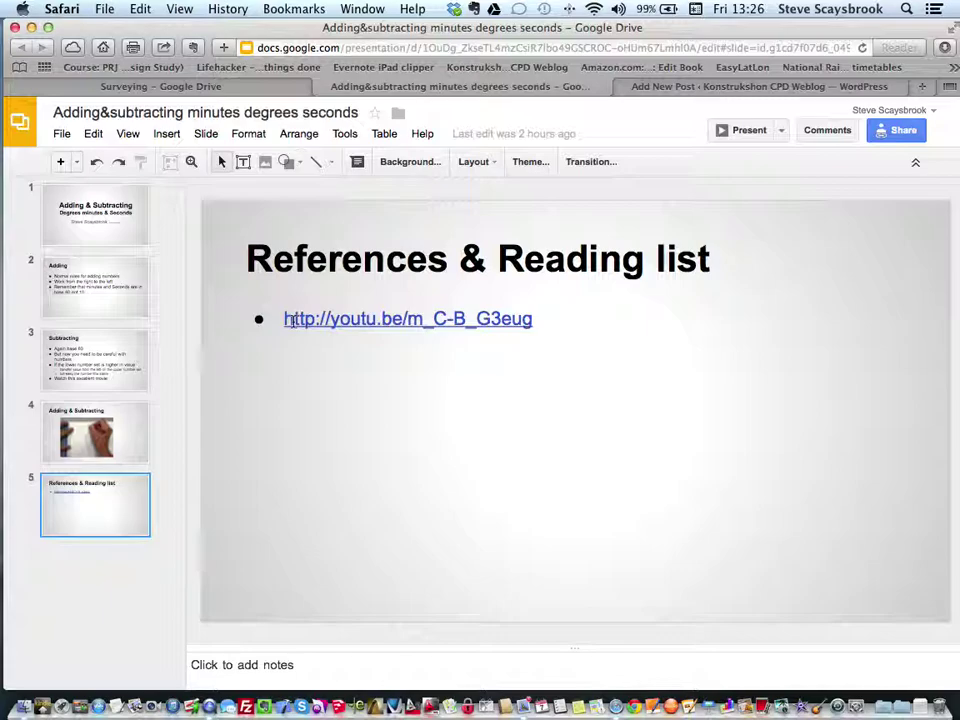
click(341, 403)
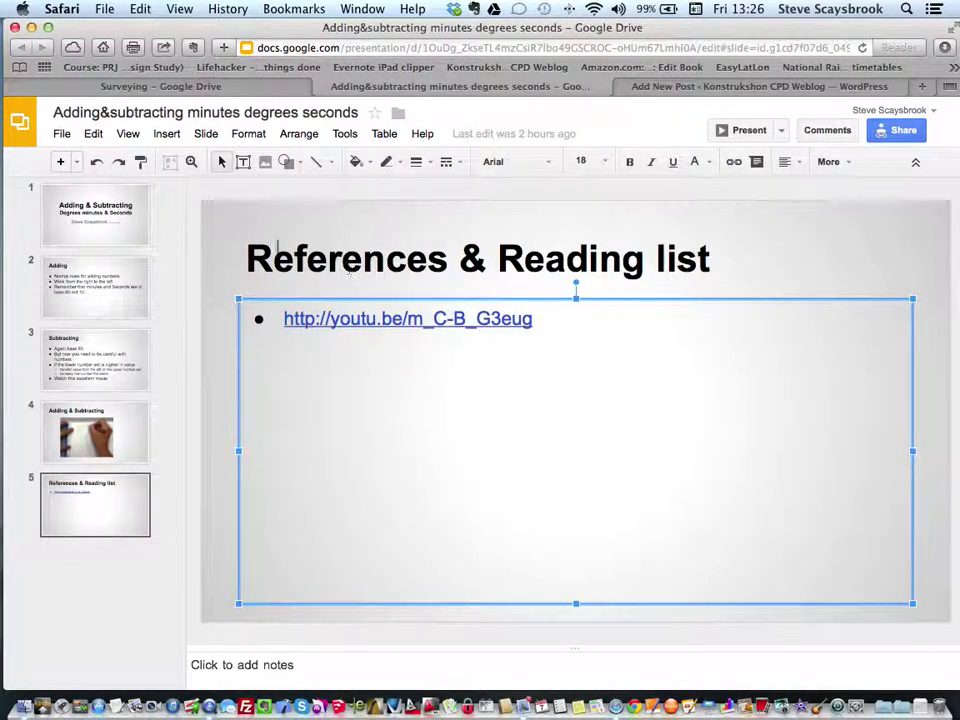
- Publish to the web at Small (480x299) size, copy the embed code and close the dialog
click(60, 134)
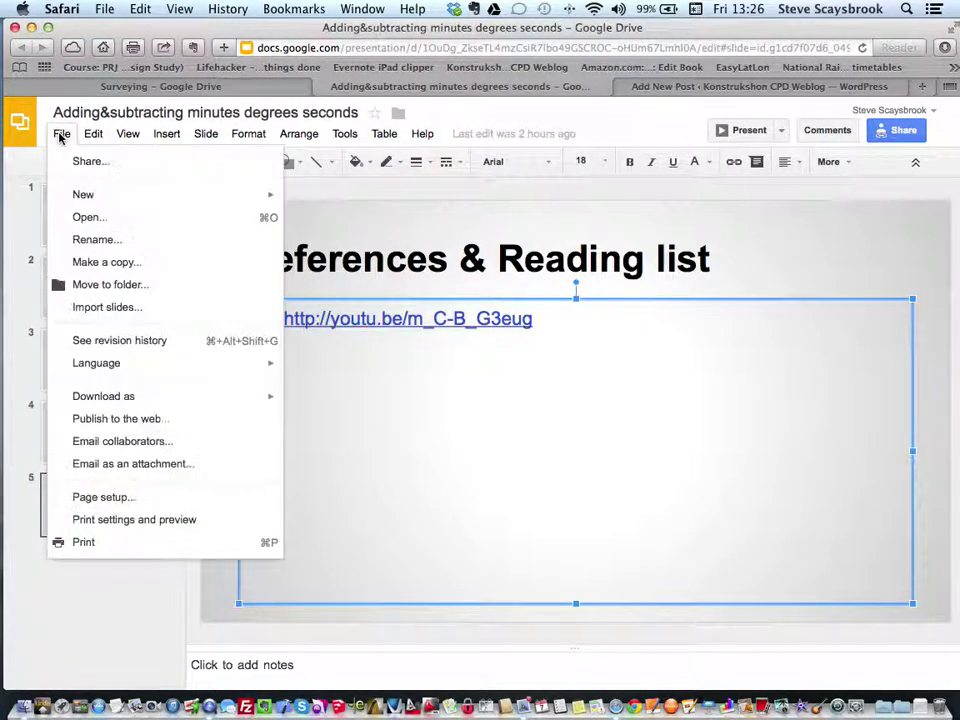
click(146, 420)
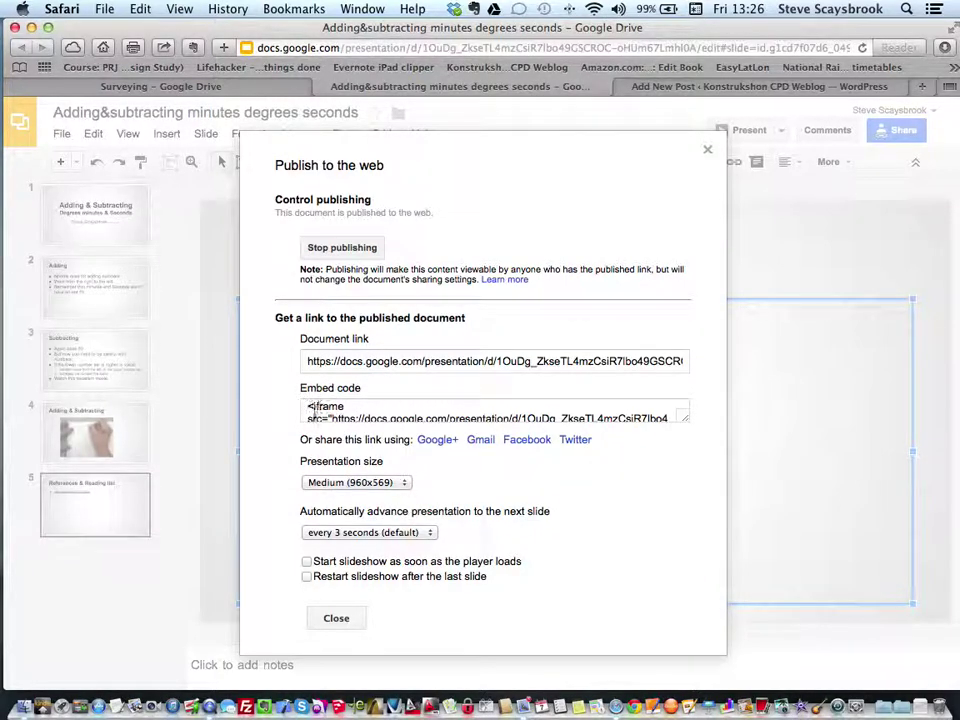
click(403, 482)
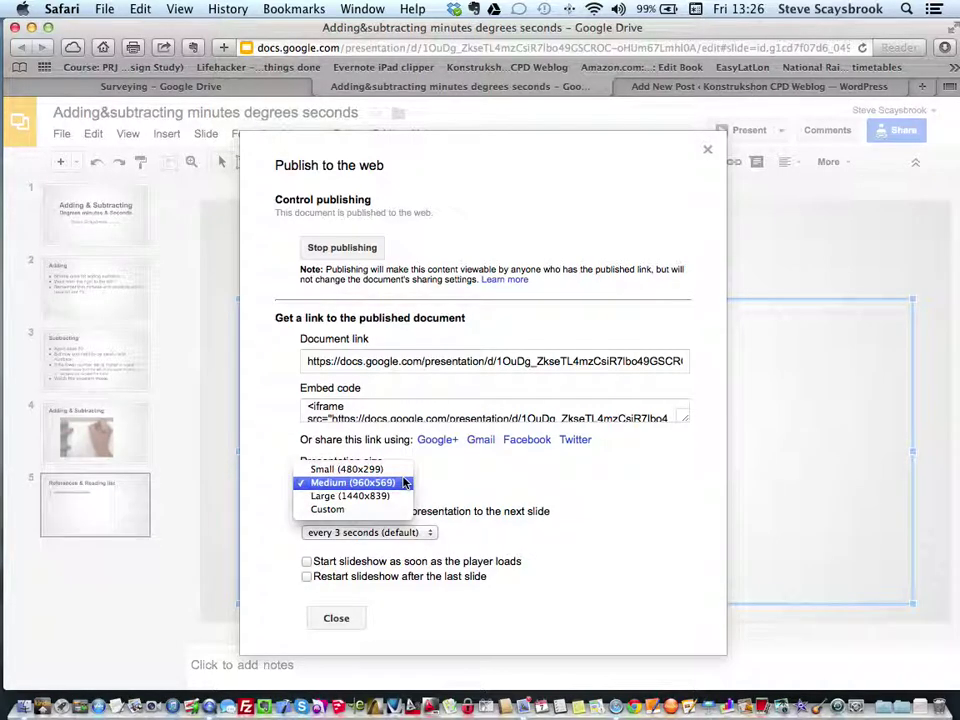
click(352, 470)
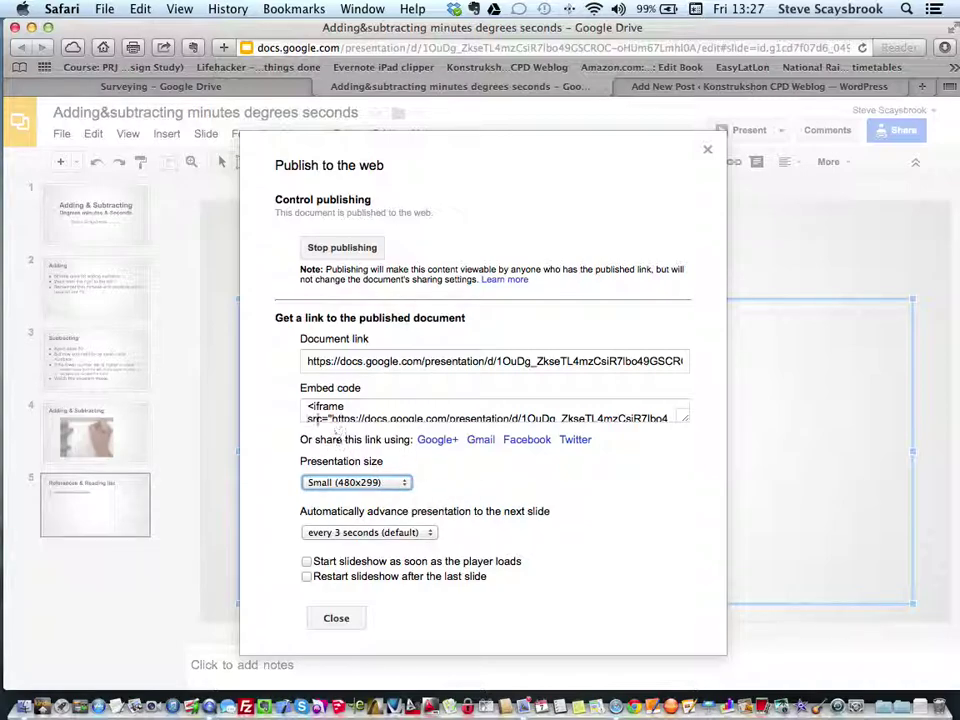
click(308, 407)
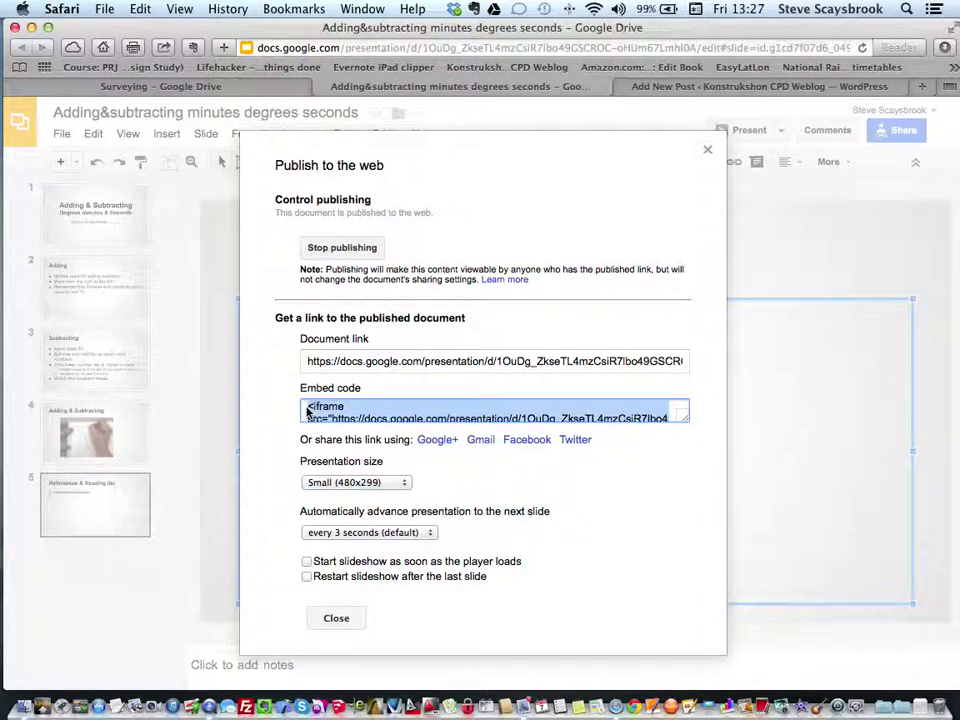
right_click(308, 410)
click(338, 472)
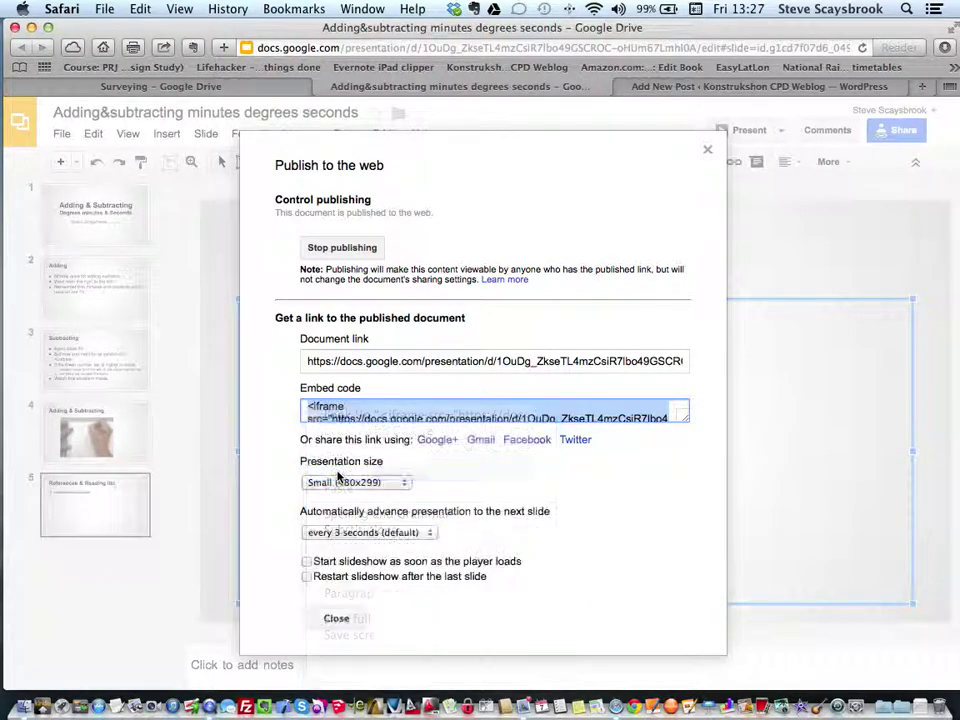
click(336, 619)
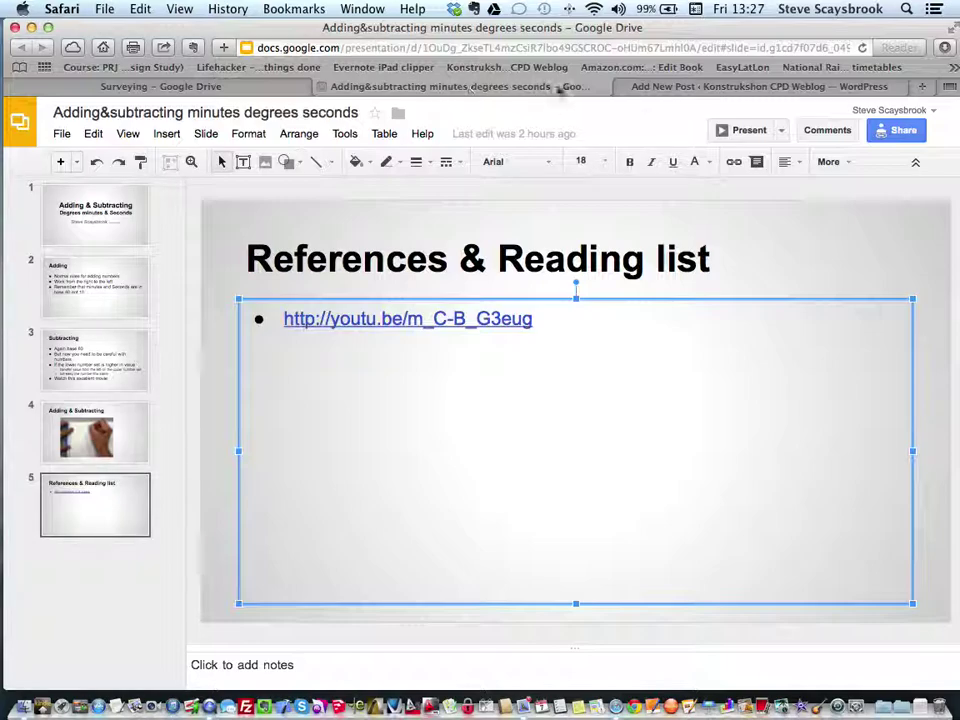
- In the WordPress Add New Post page's Text editor, paste the copied Slides iframe code
click(684, 88)
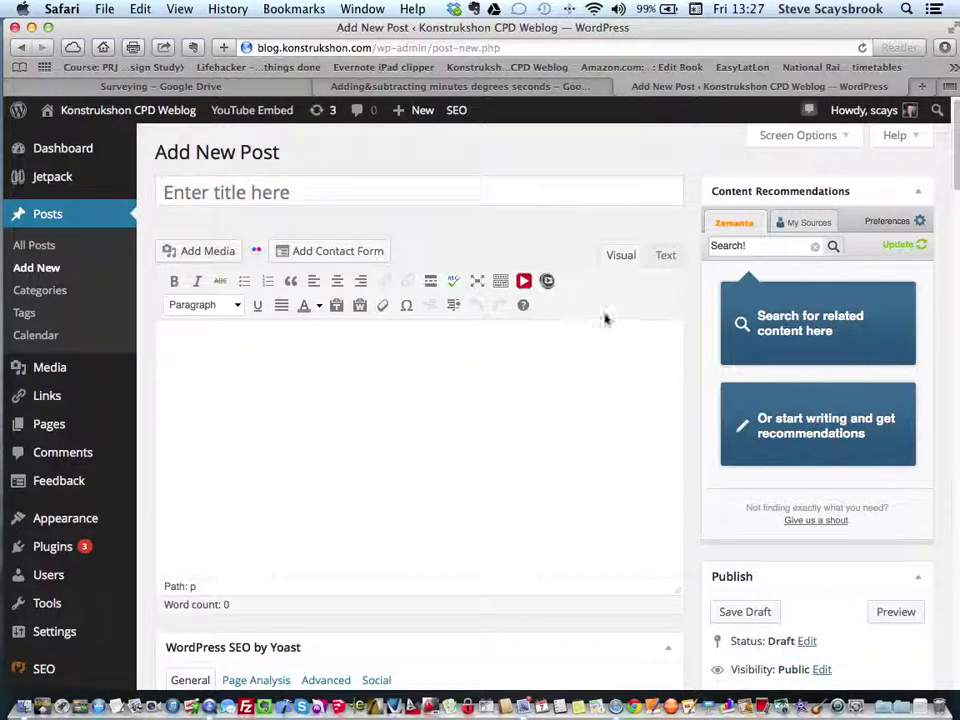
click(663, 258)
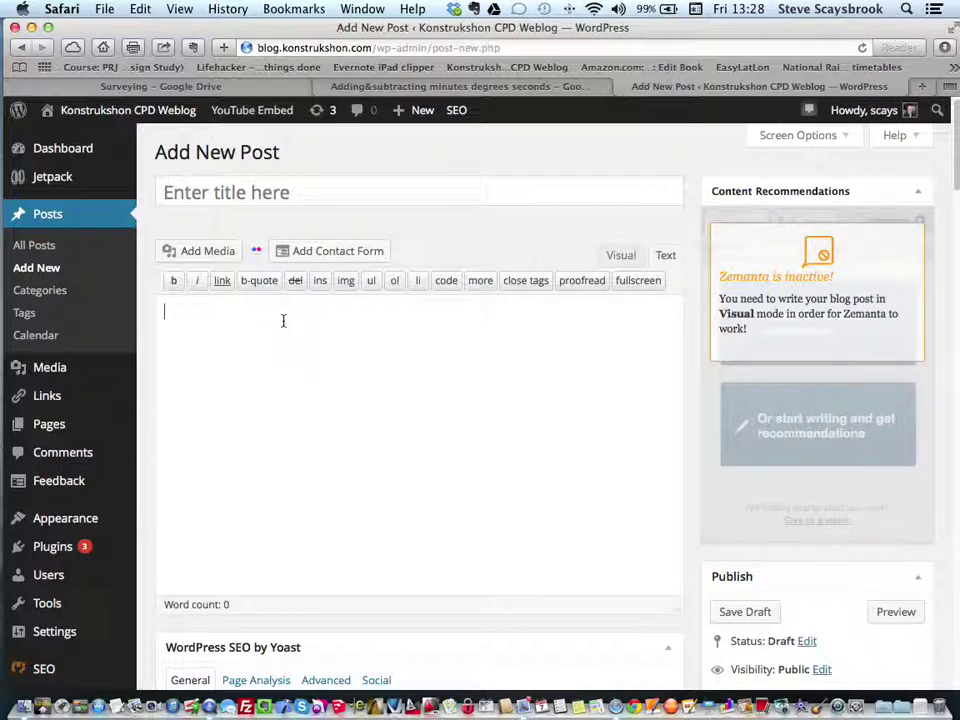
key(Return)
key(Return)
key(Return)
key(Return)
key(super+v)
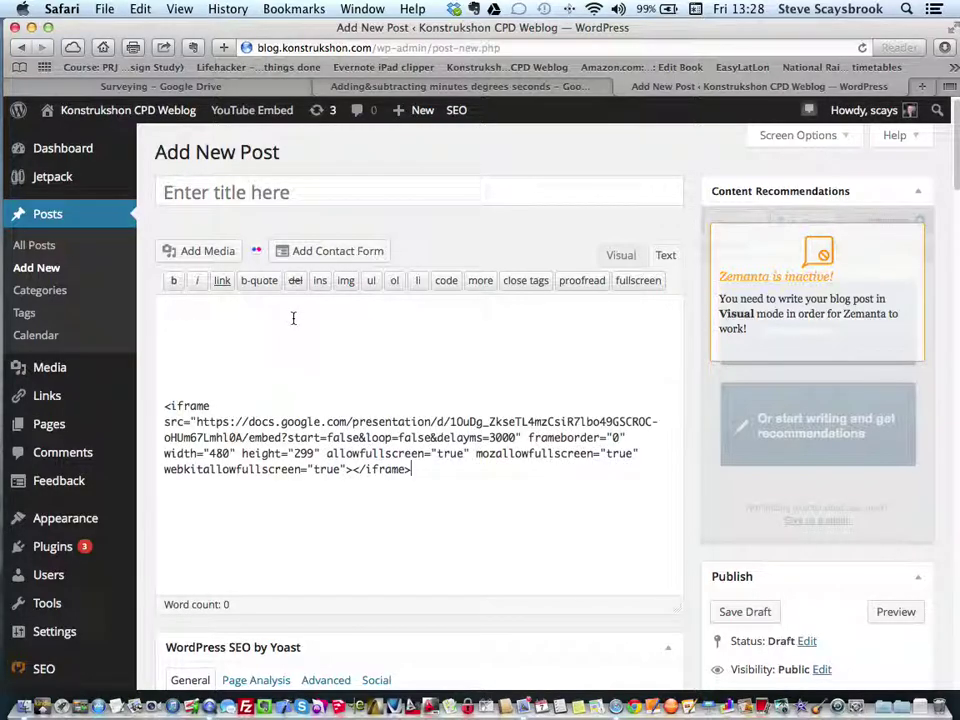
- In Visual view, add a first line reading 'This just some text' above the embedded presentation
click(628, 256)
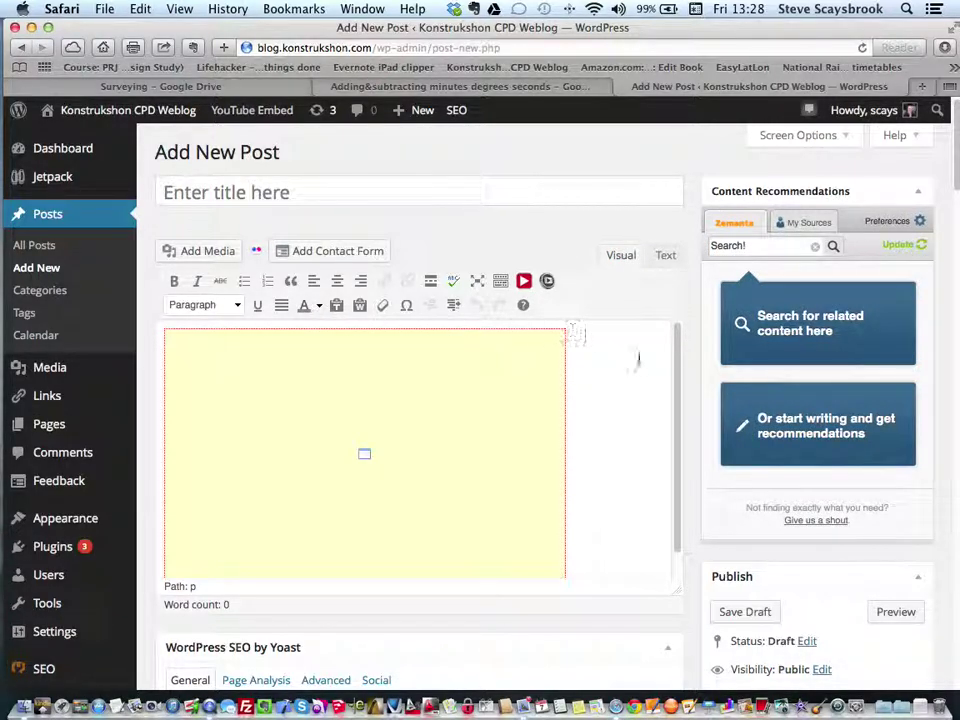
click(431, 384)
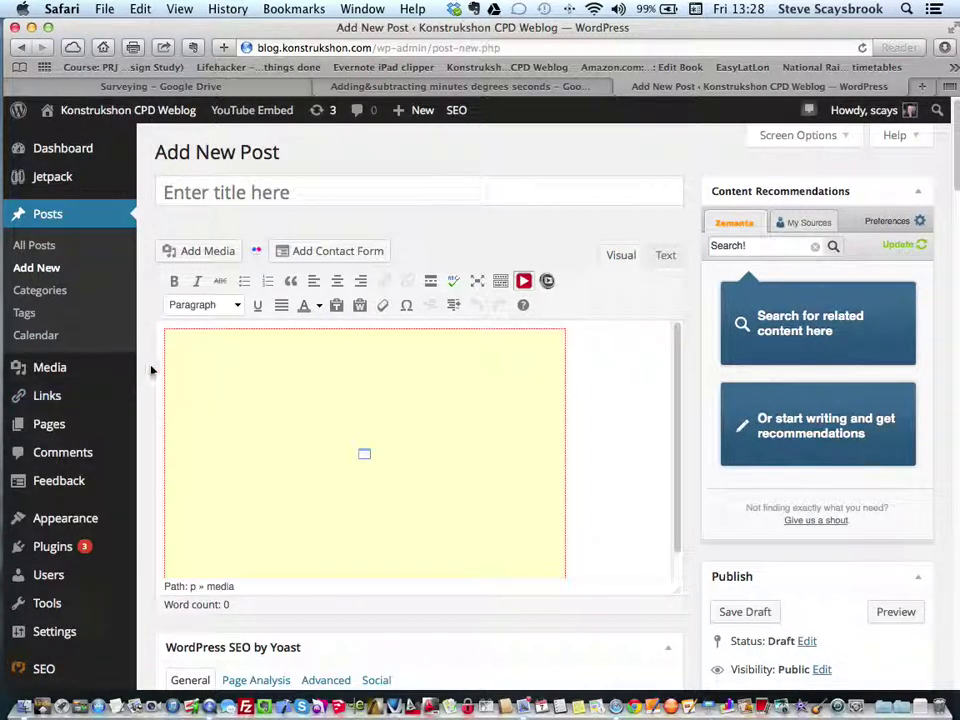
key(Return)
key(Return)
key(Return)
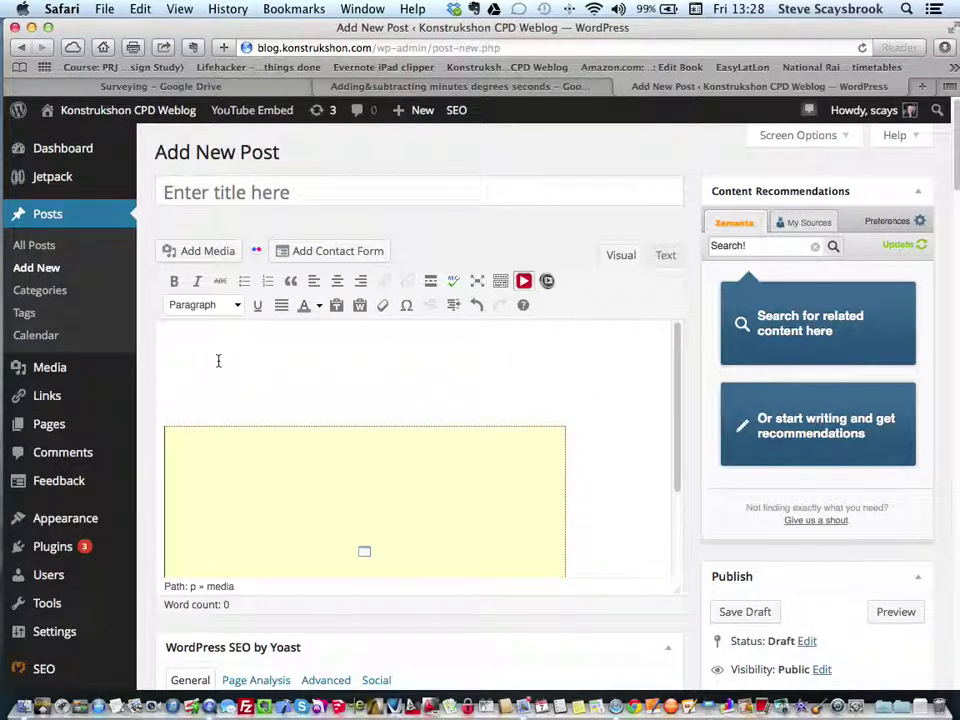
click(204, 336)
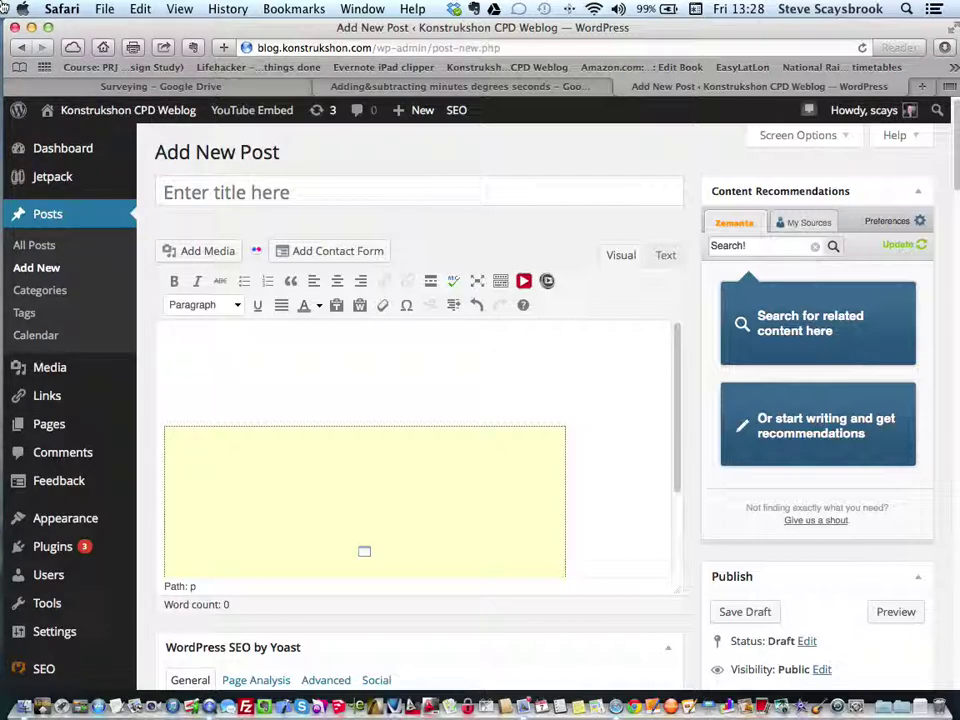
text(This i)
text(ust some)
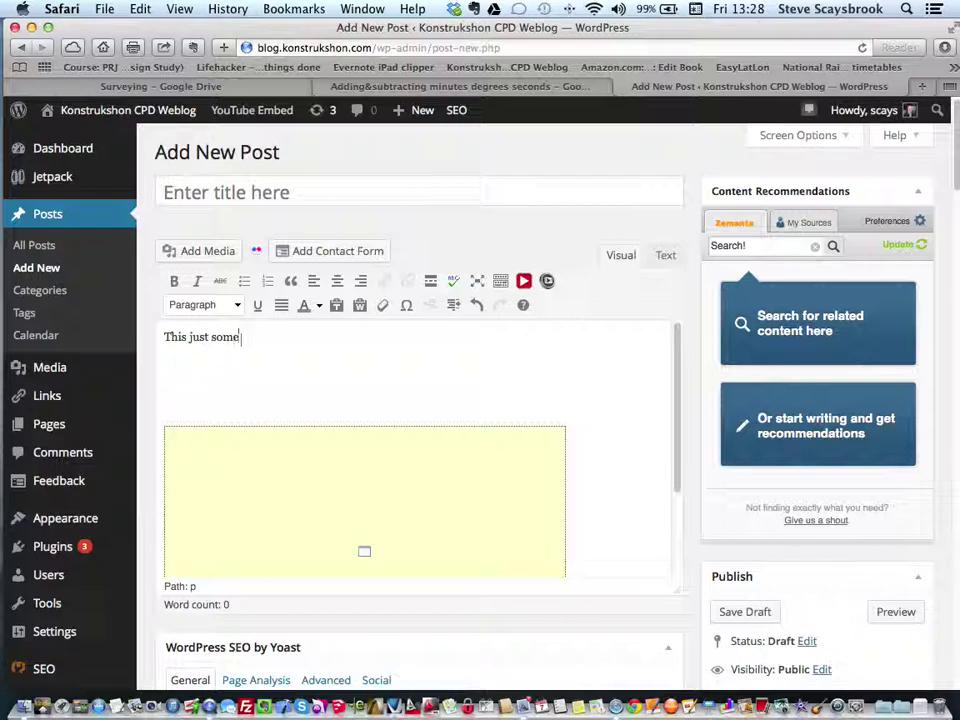
text( text)
scroll(466, 530, down, 2)
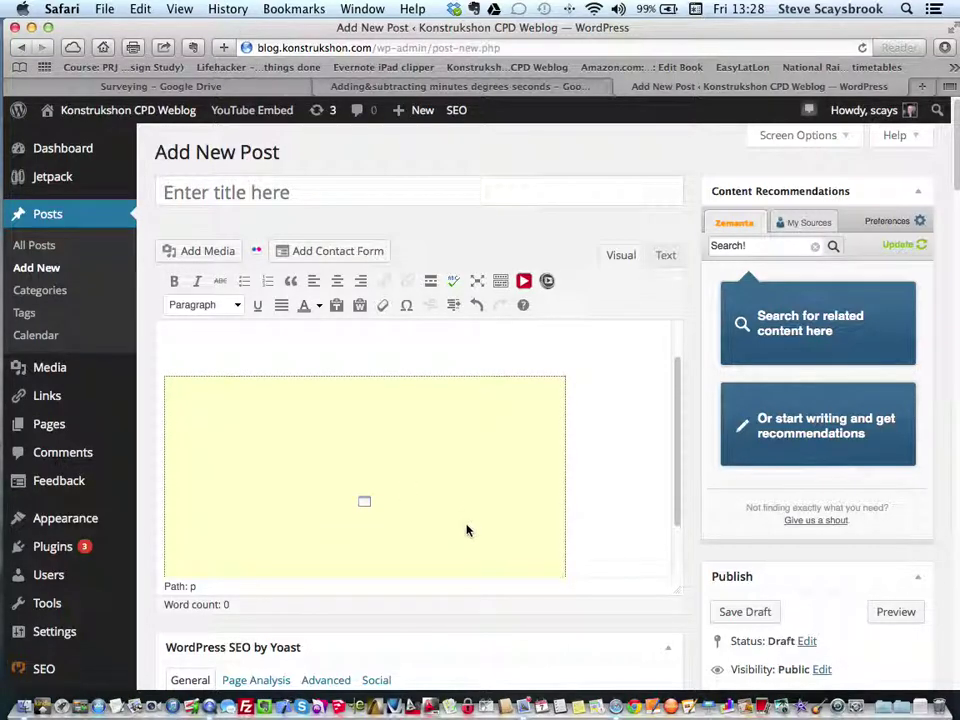
scroll(467, 527, down, 2)
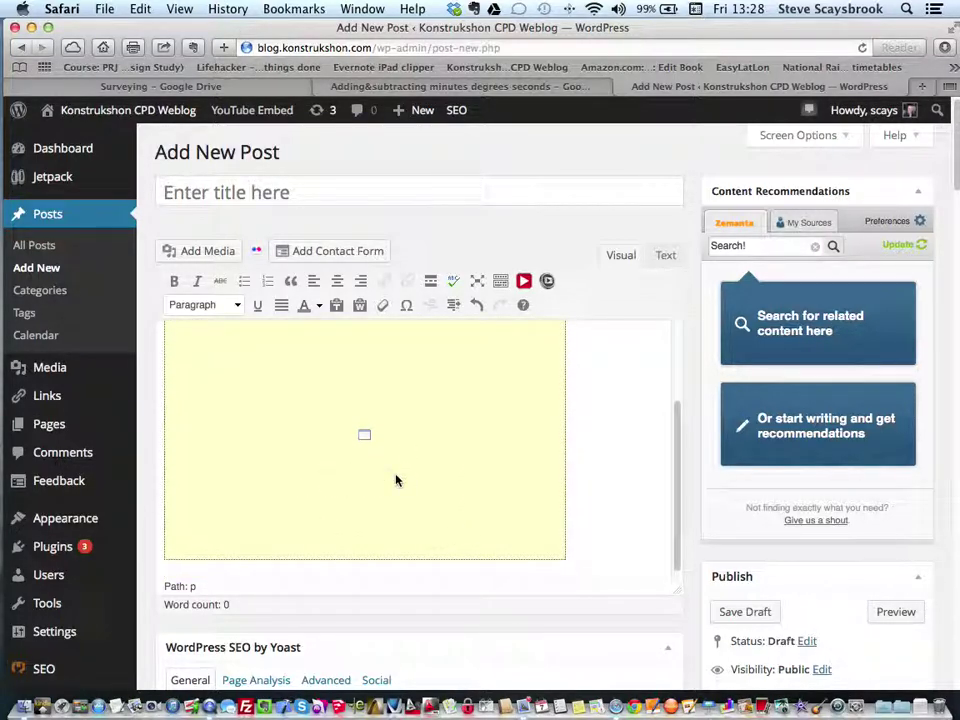
scroll(396, 481, up, 4)
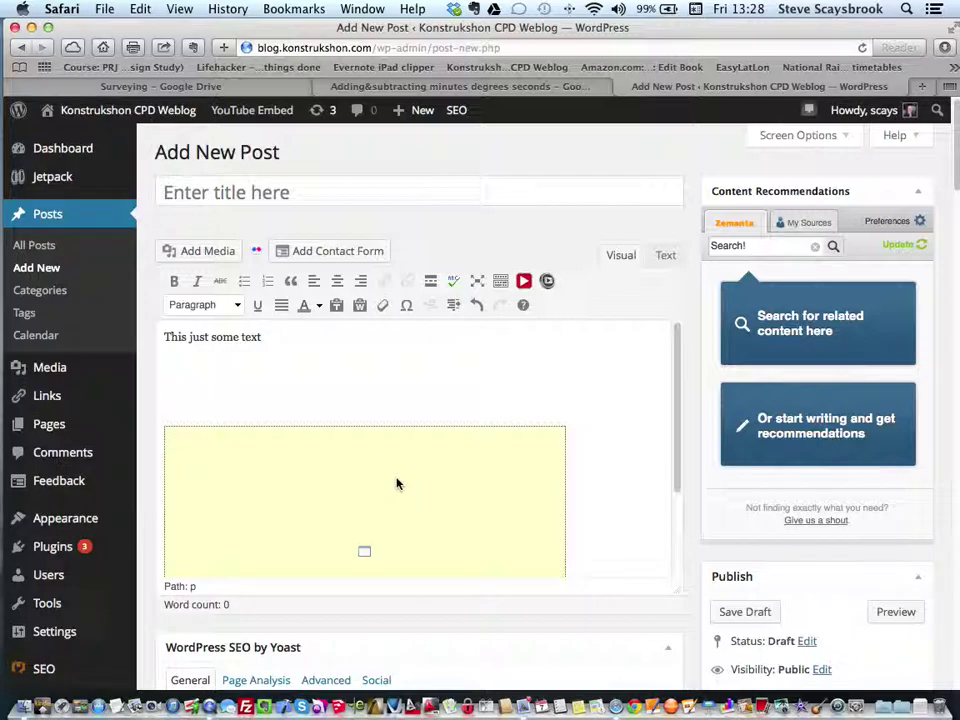